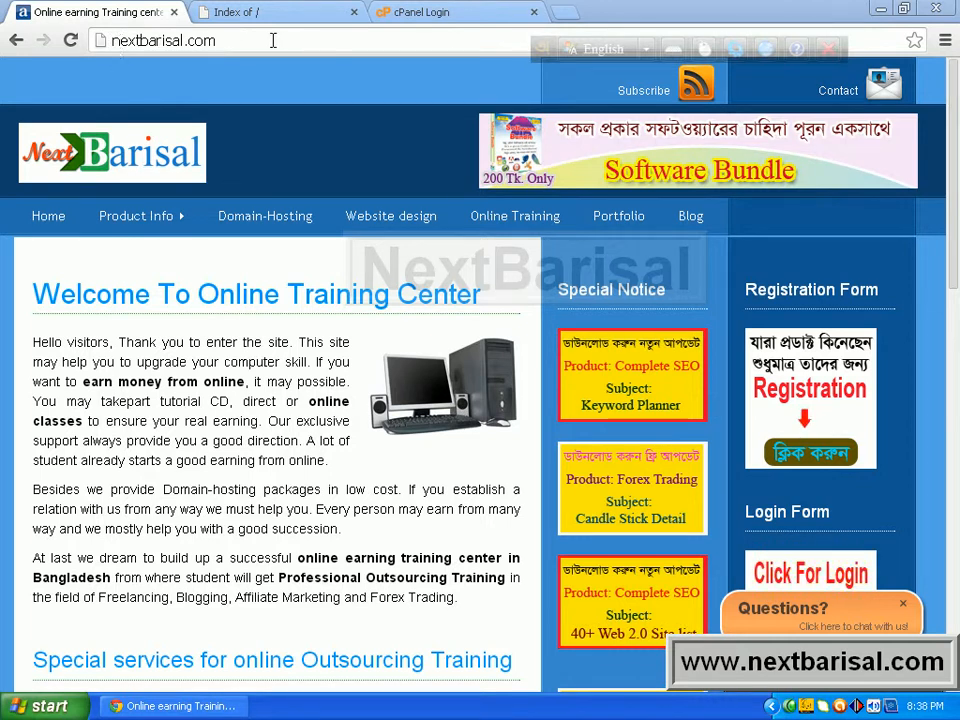
- Examine the nextbarisal.com address, then the ebazar.nextbarisal.com subdomain address and its index page
drag(273, 40, 112, 50)
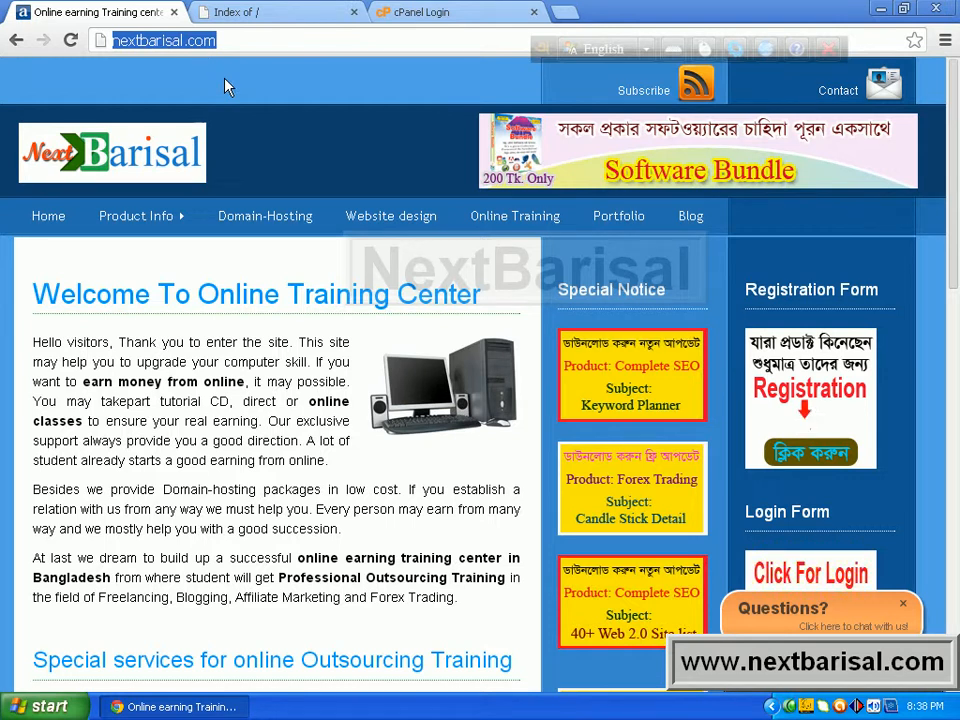
click(278, 16)
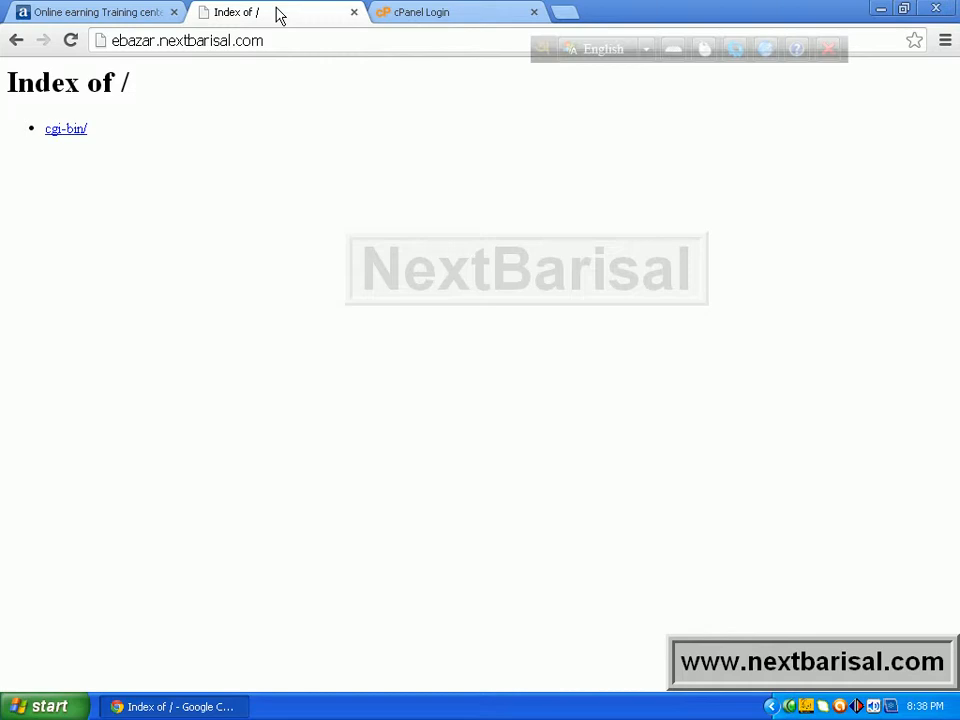
double_click(113, 40)
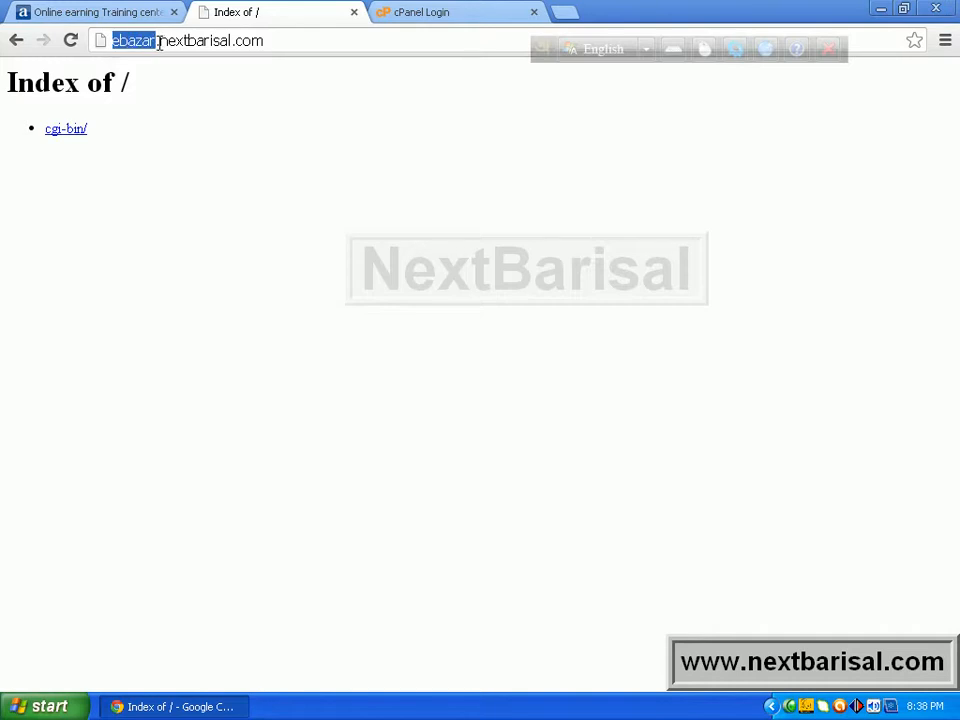
click(158, 40)
drag(157, 40, 296, 42)
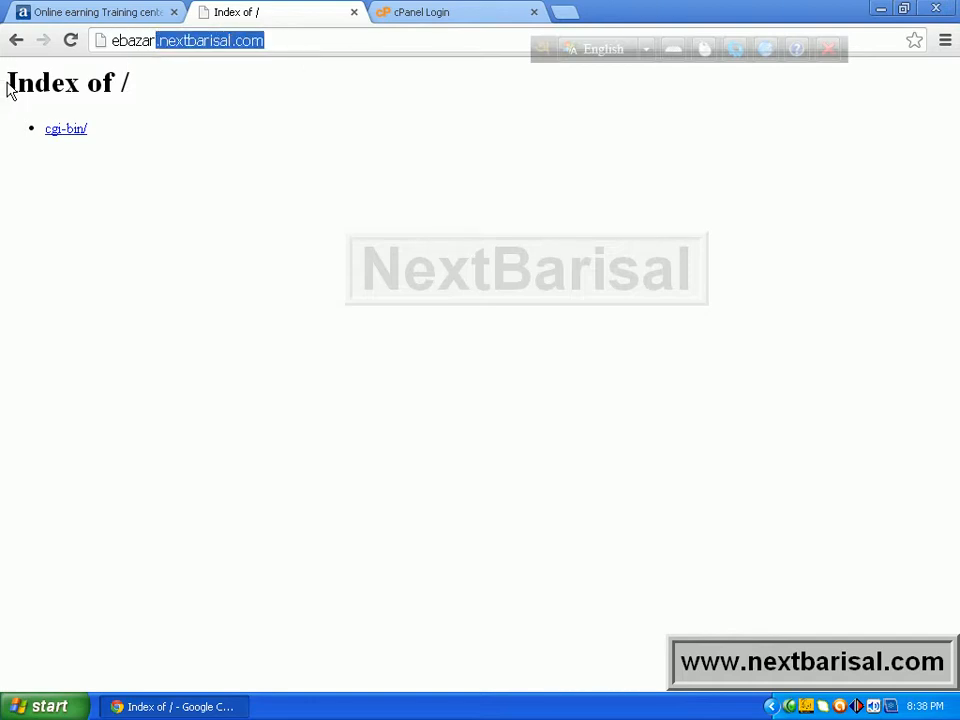
drag(8, 82, 241, 97)
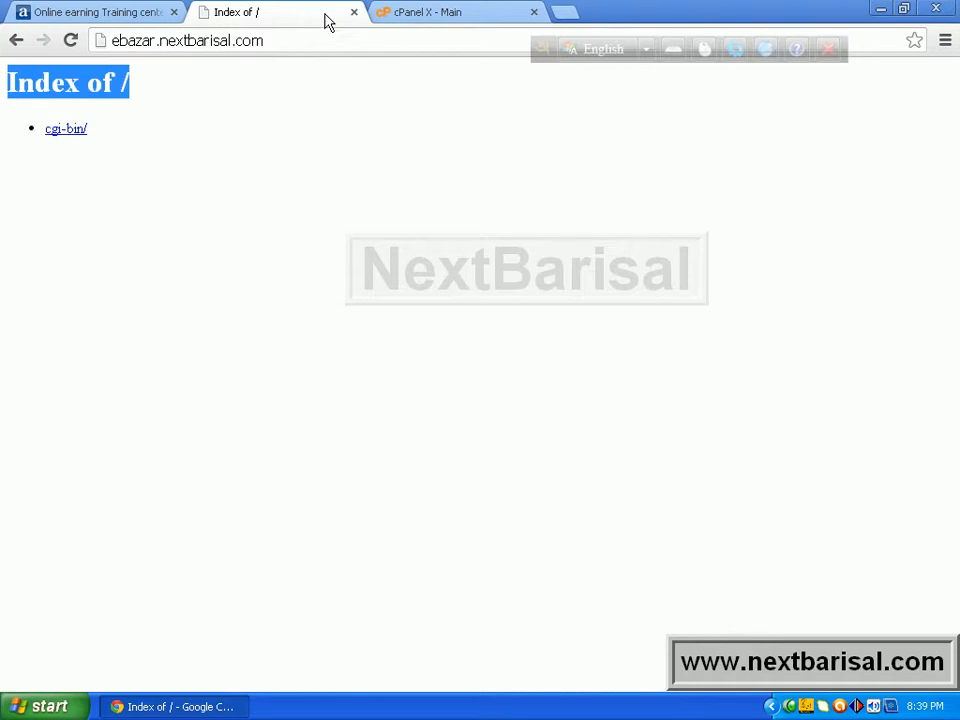
- Switch to the cPanel main page and open WordPress from the Softaculous Apps Installer scripts
click(449, 14)
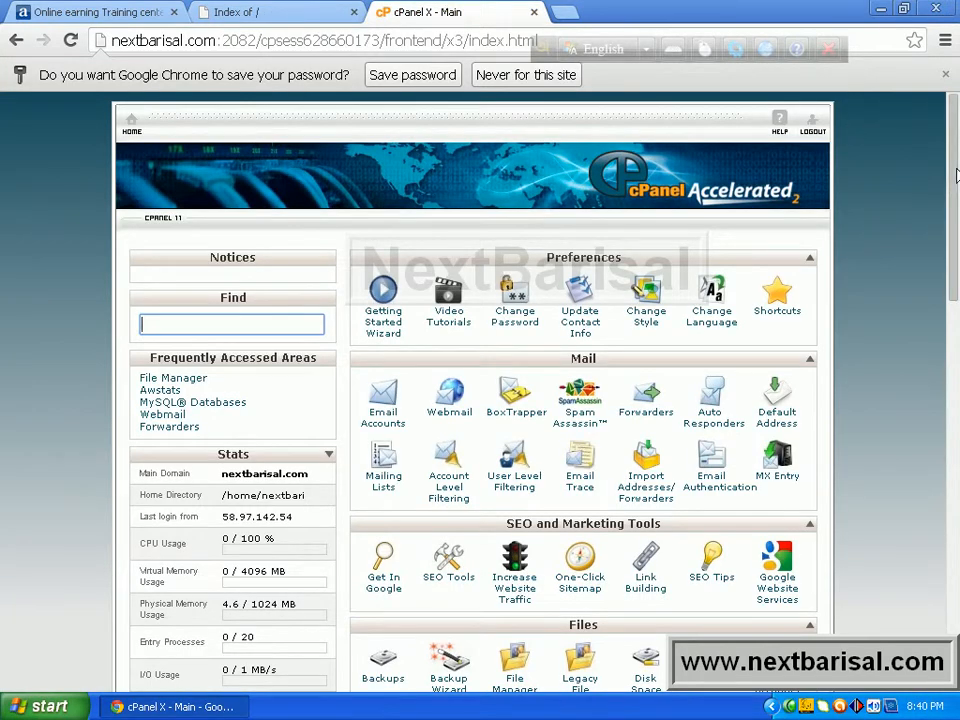
scroll(955, 190, down, 2)
drag(955, 190, 958, 544)
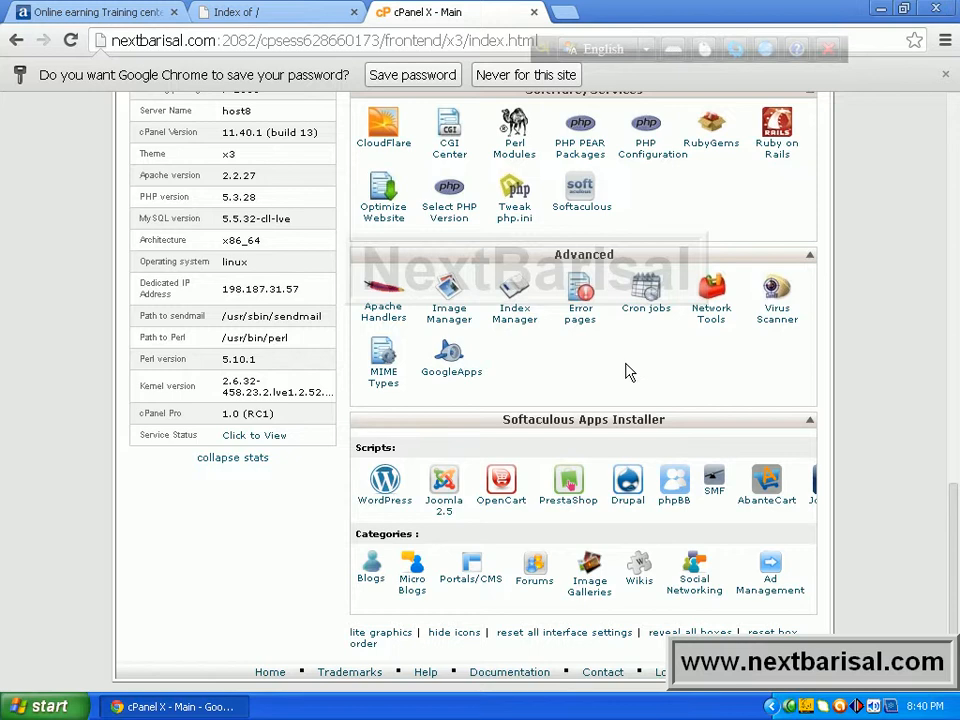
click(388, 482)
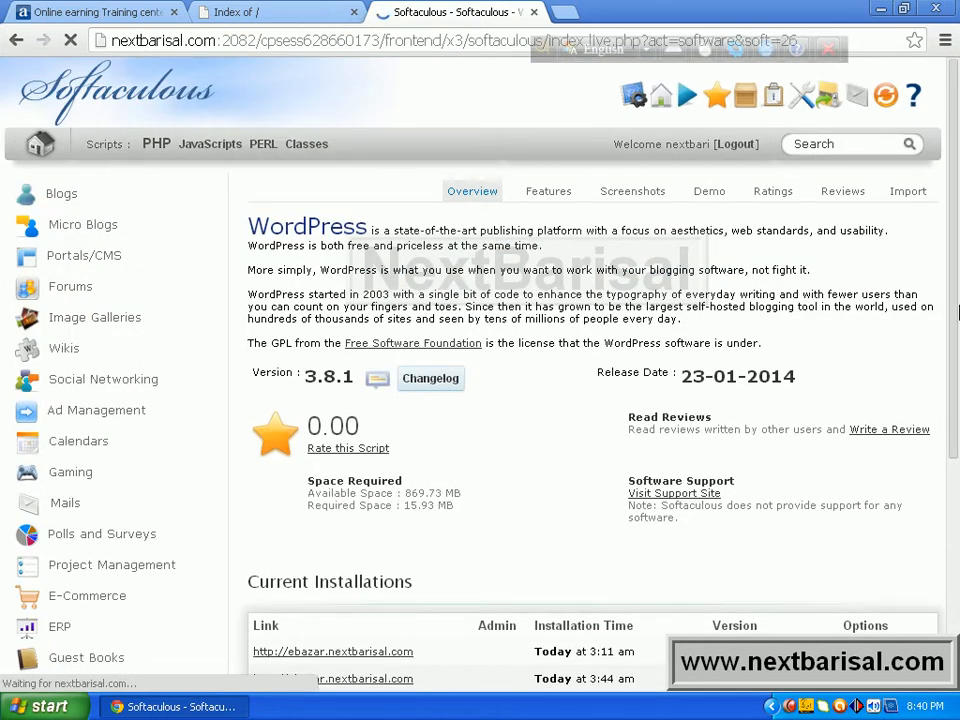
- Review the WordPress overview, including its version and current installations, and open the installation form
scroll(958, 330, down, 3)
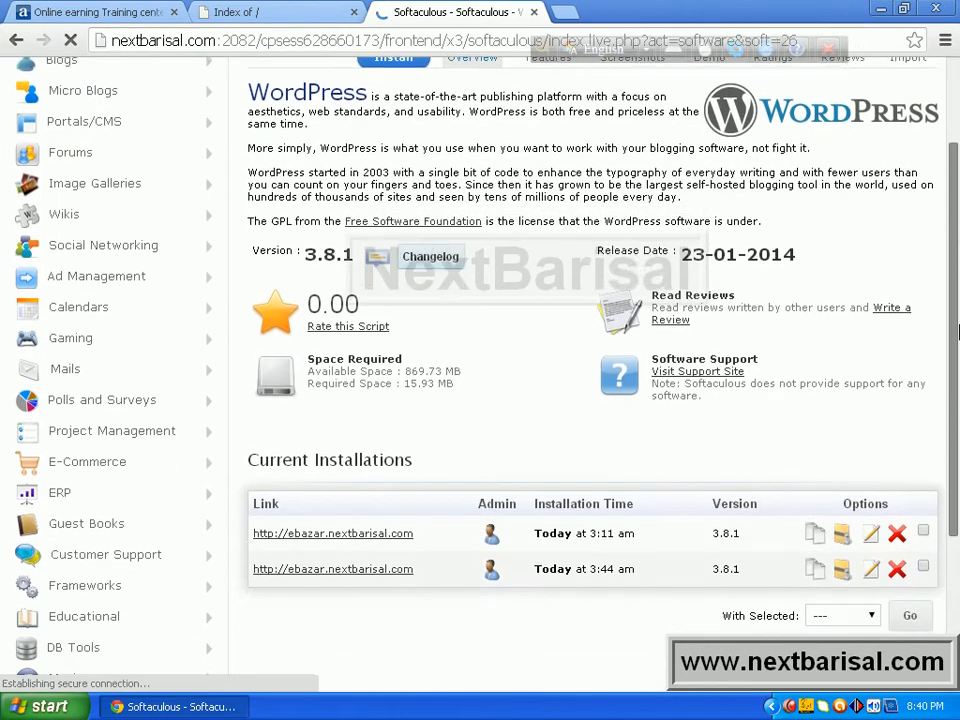
drag(957, 330, 957, 226)
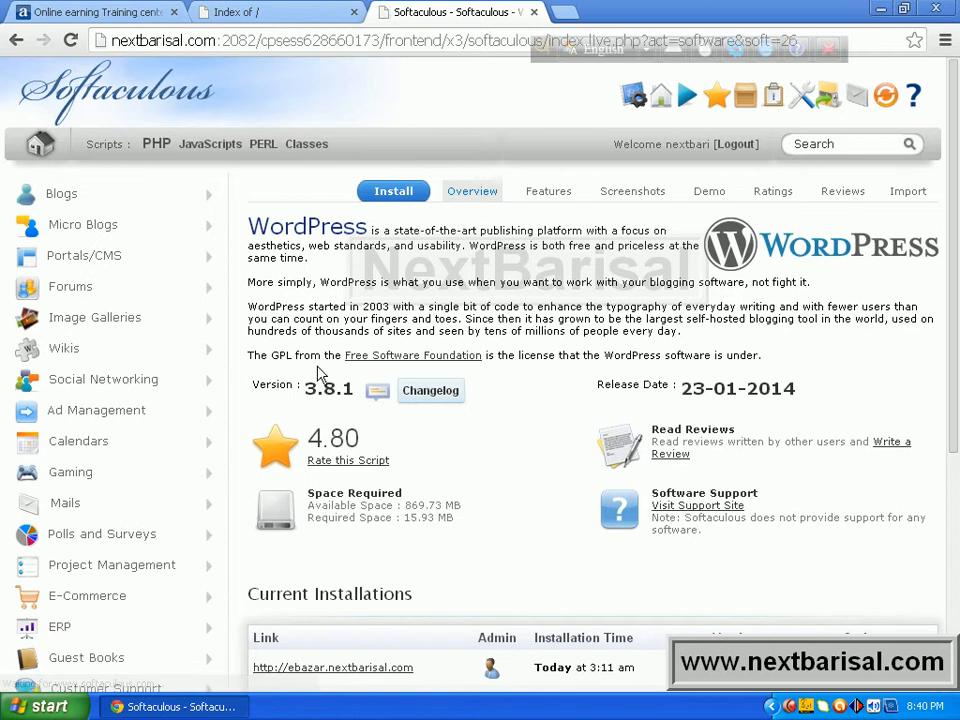
drag(259, 388, 354, 390)
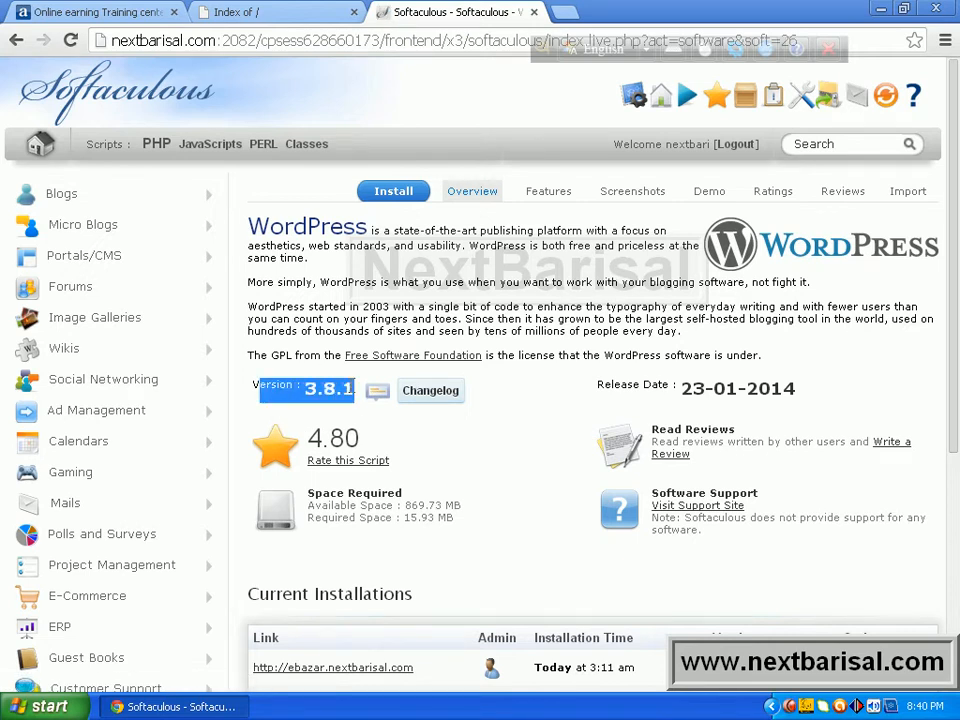
click(394, 192)
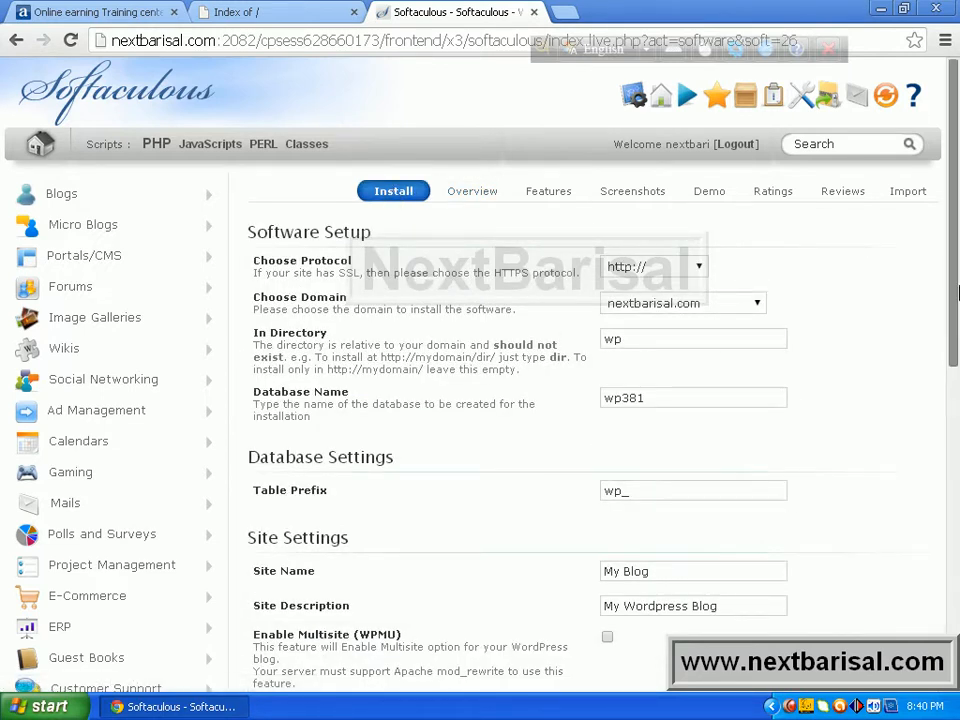
- Choose ebazar.nextbarisal.com as the domain for the WordPress installation
scroll(955, 340, down, 1)
scroll(957, 340, up, 1)
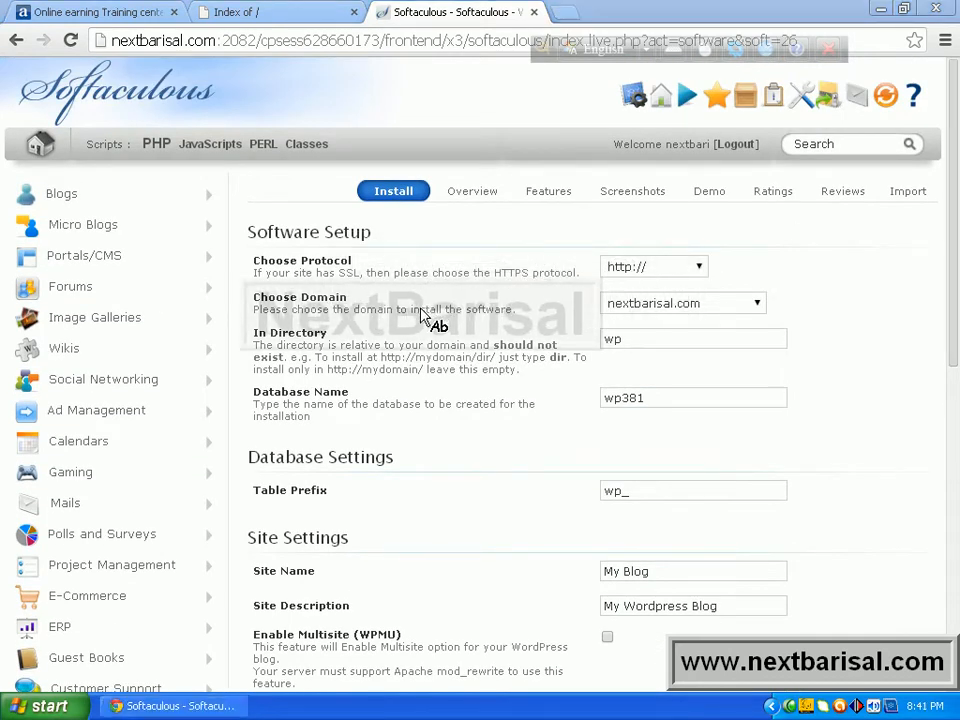
drag(259, 260, 391, 260)
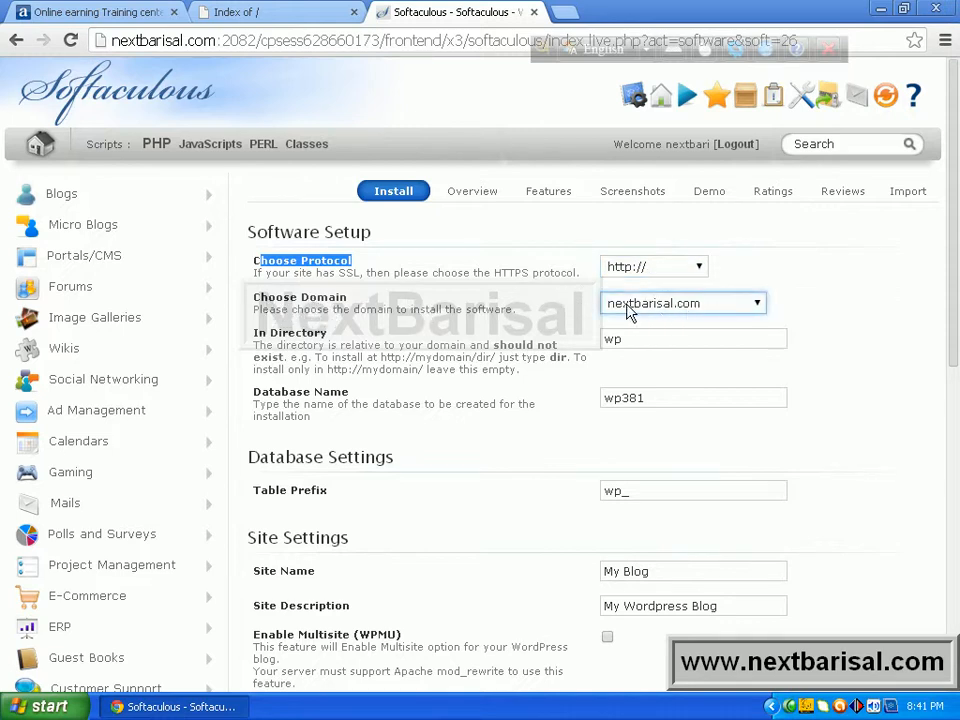
click(718, 313)
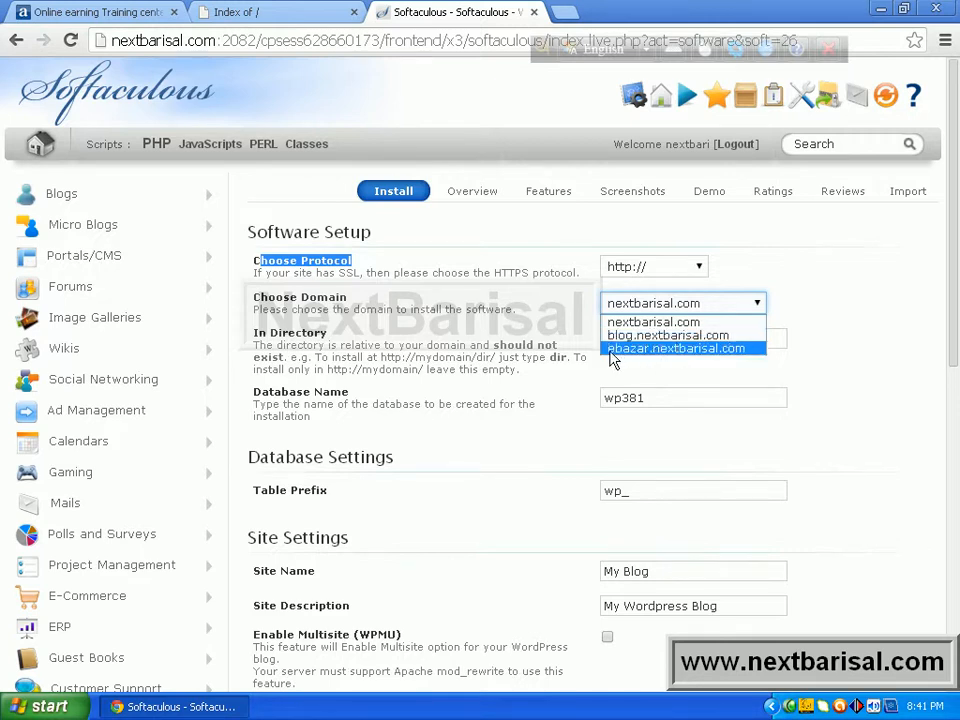
click(693, 349)
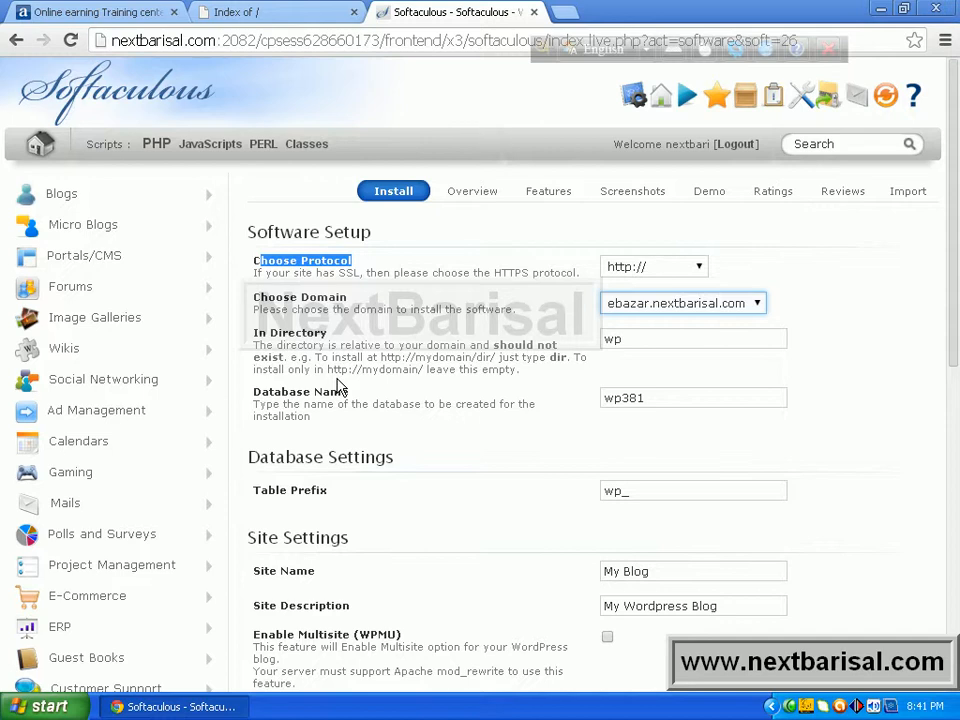
- Clear the installation directory so WordPress installs at the root of the subdomain
click(683, 338)
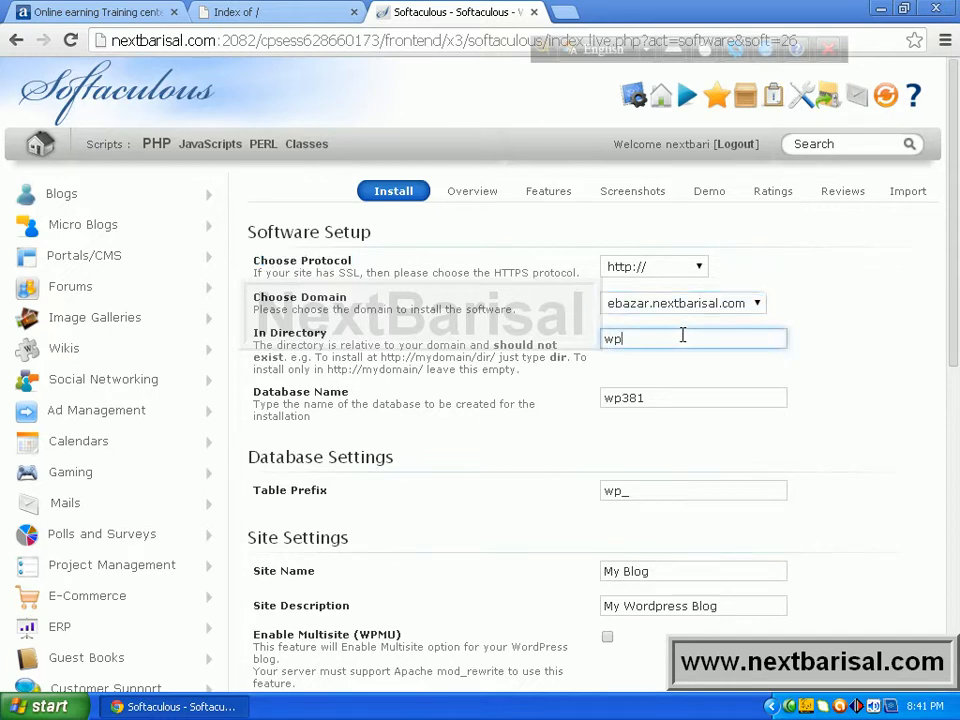
drag(683, 338, 563, 344)
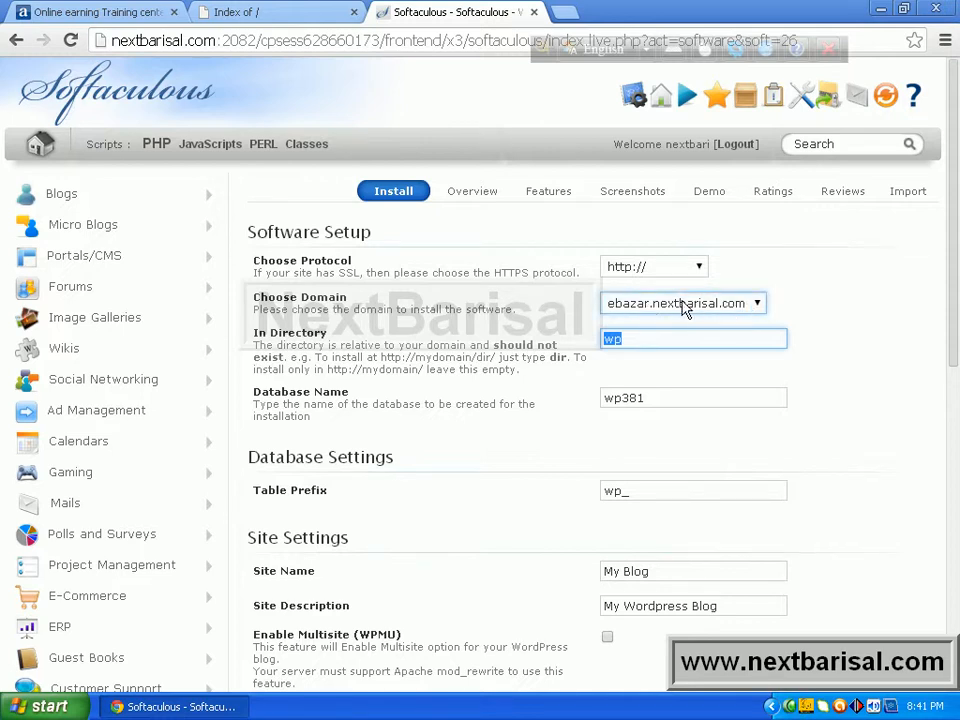
drag(637, 339, 590, 341)
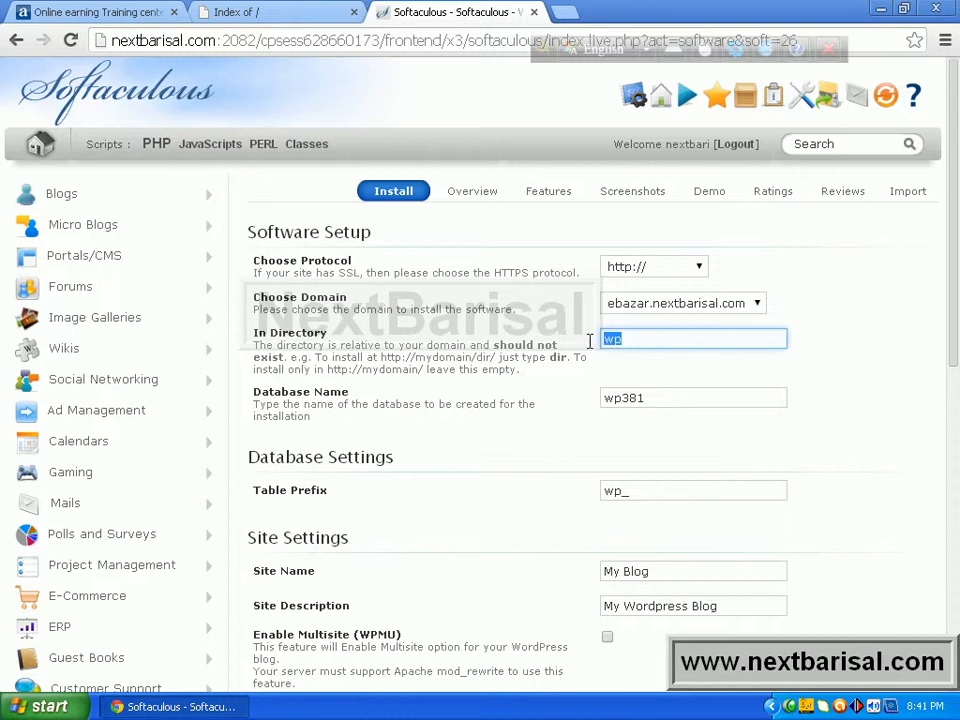
key(BackSpace)
- Set the installation's database name to wp3eb
scroll(955, 370, down, 3)
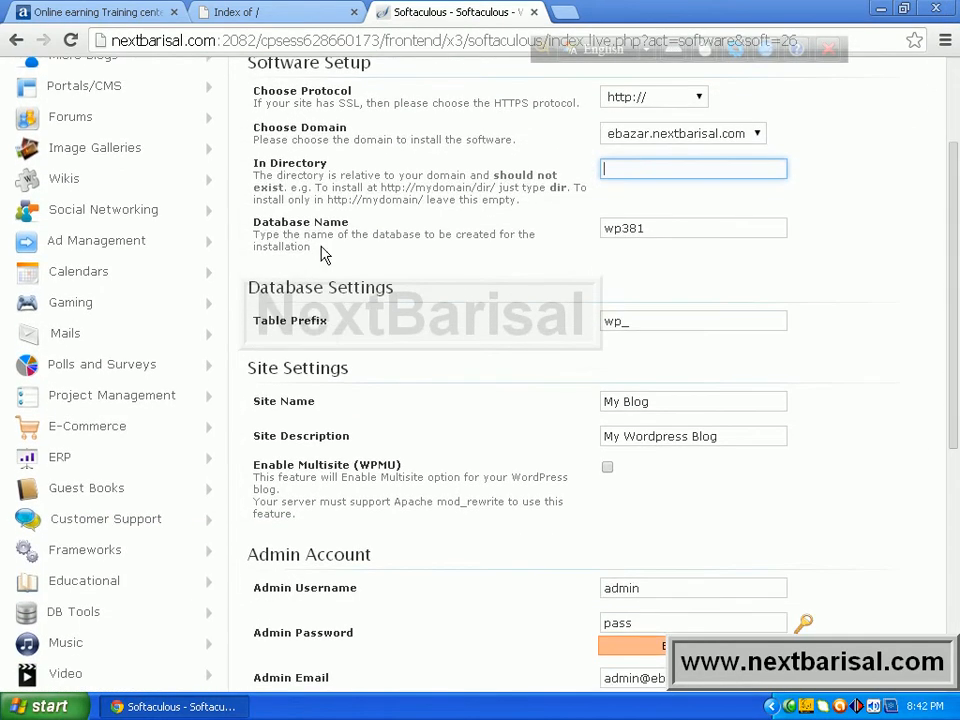
drag(261, 221, 722, 228)
click(609, 229)
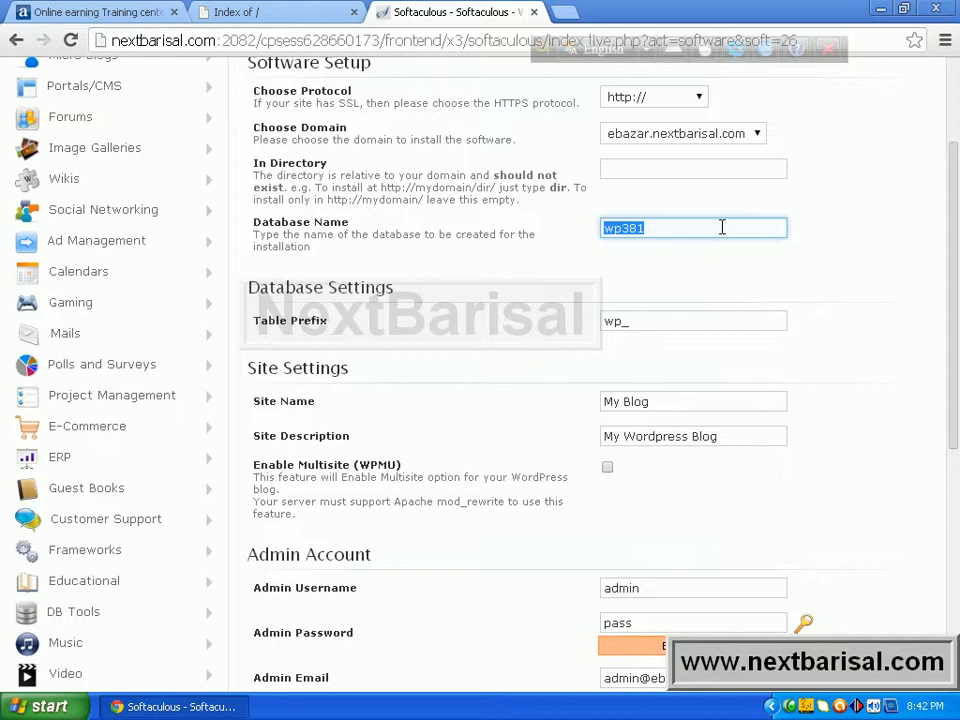
click(701, 228)
key(BackSpace)
key(BackSpace)
text(eb)
- Review the table prefix in the database settings
drag(957, 284, 957, 335)
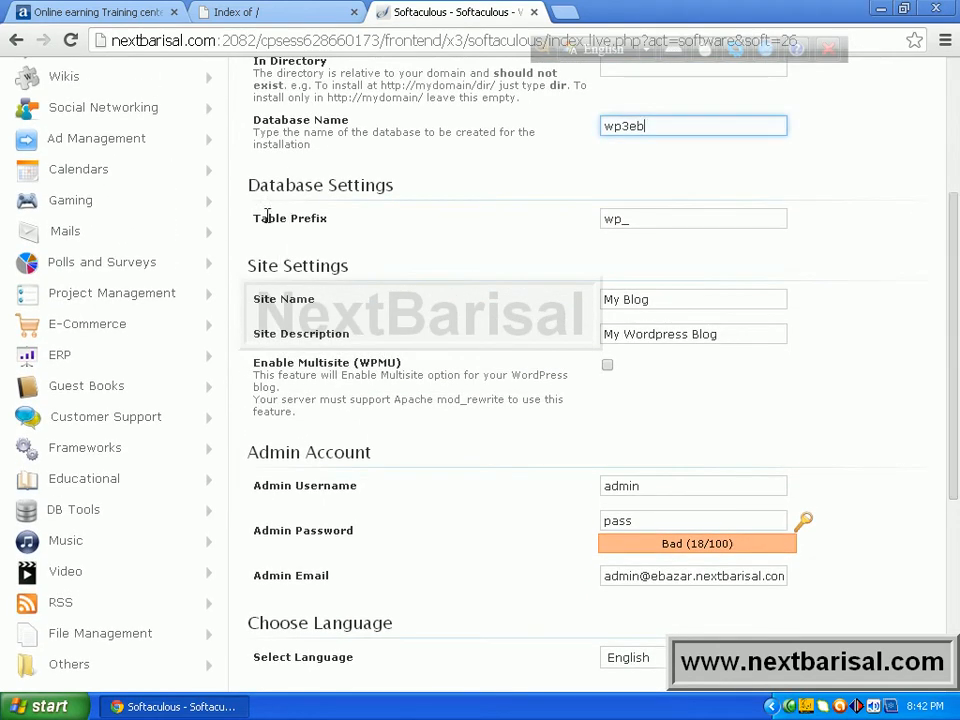
drag(268, 218, 600, 221)
click(664, 222)
drag(664, 222, 570, 220)
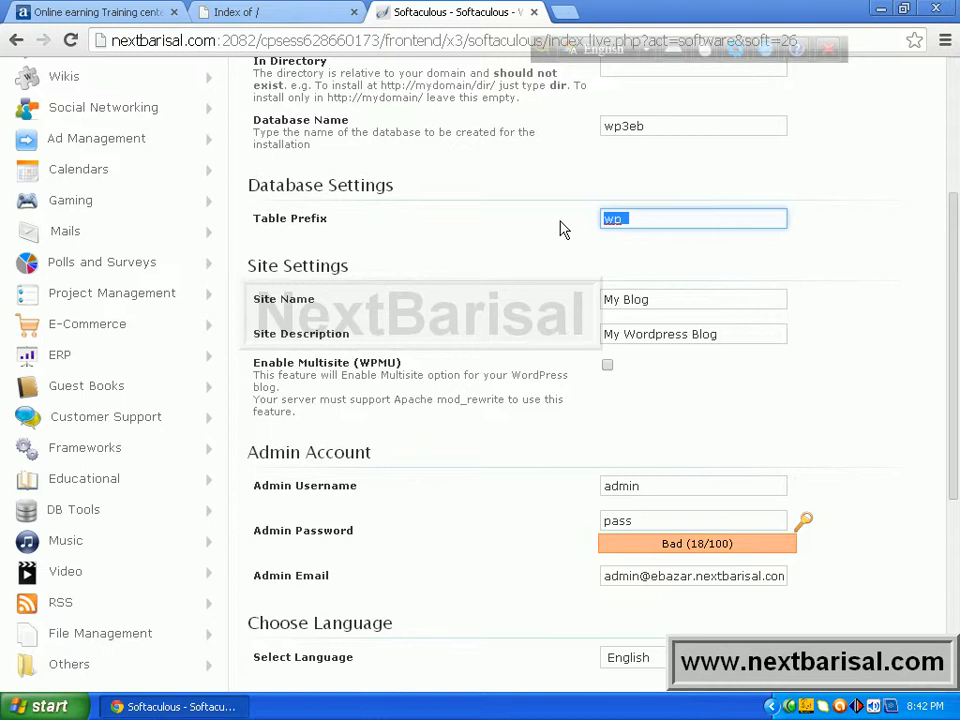
click(646, 222)
- Set the site name to E-Bazar
scroll(281, 257, down, 2)
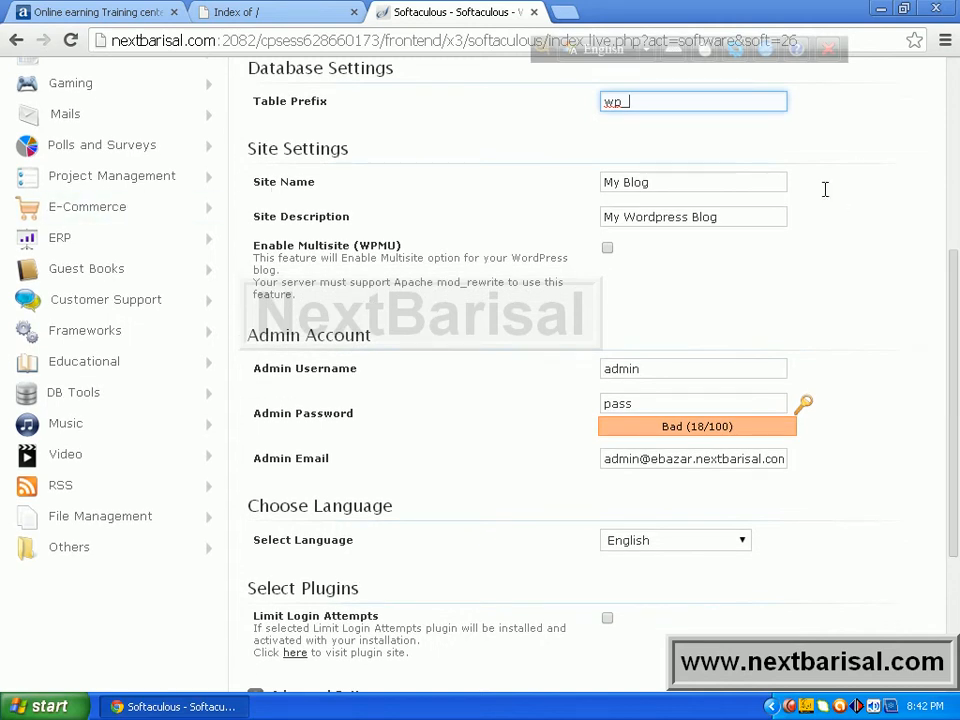
drag(707, 186, 609, 189)
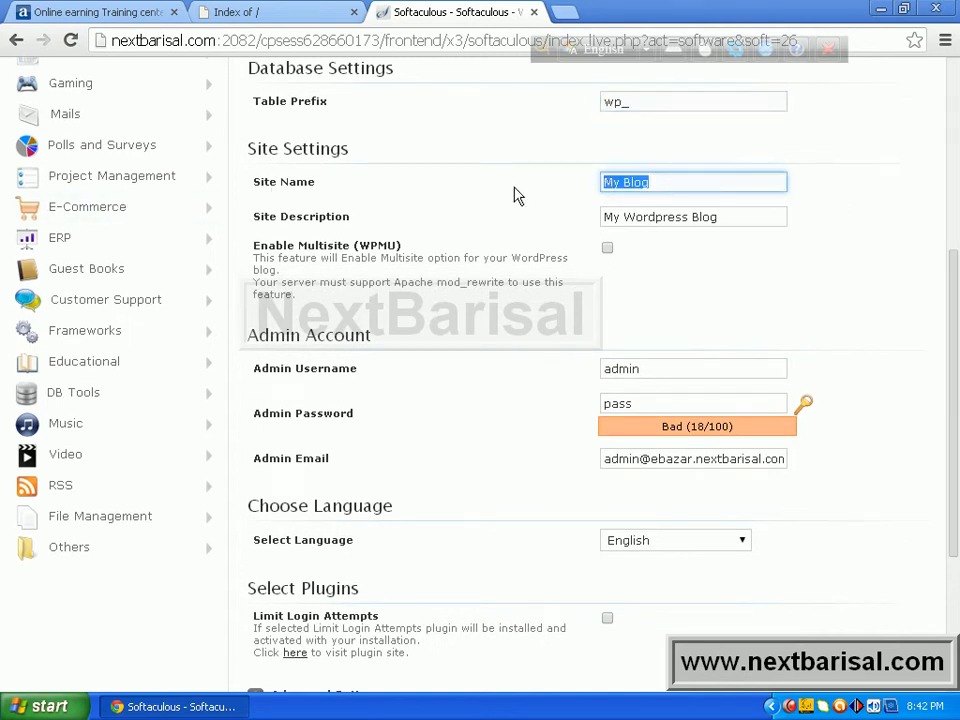
text(E)
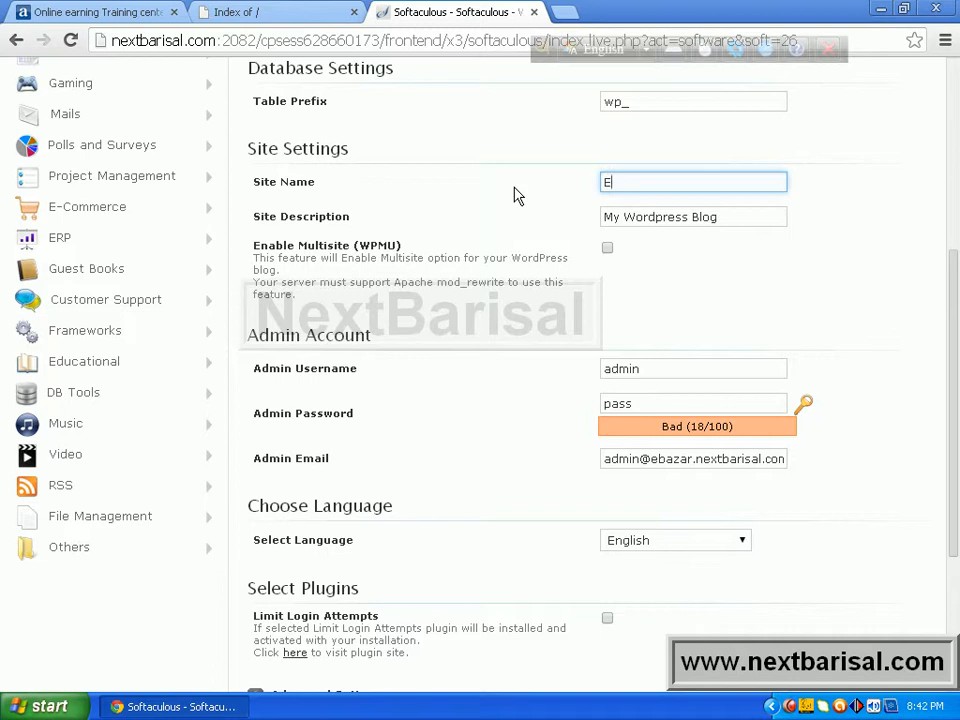
text(-Bazar)
- Replace the site description with "Must fulfill your demand"
drag(253, 215, 400, 232)
click(731, 214)
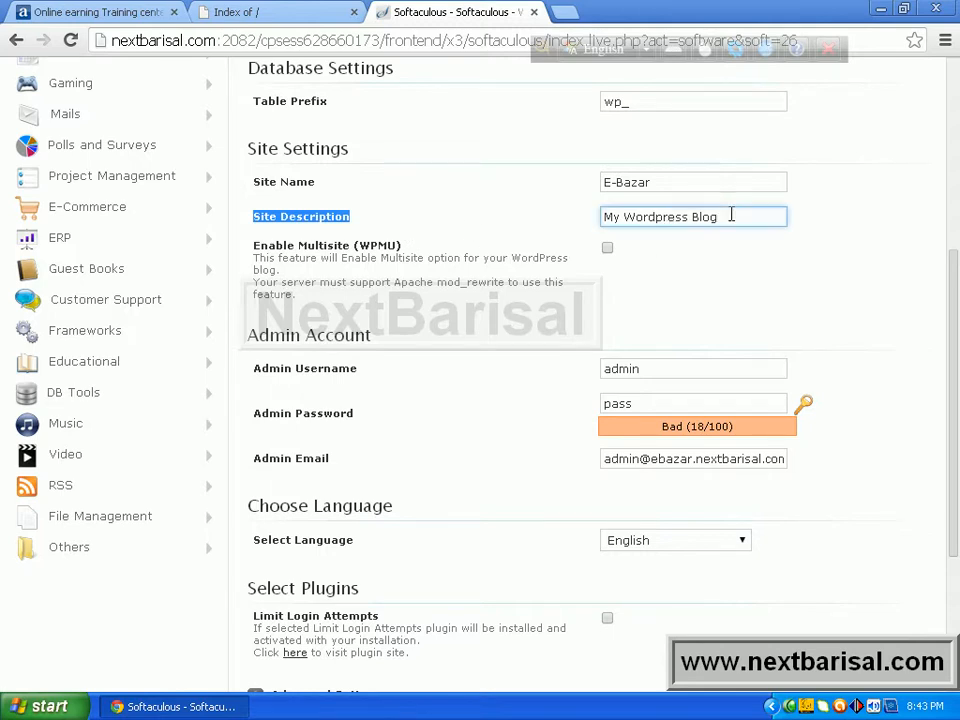
double_click(699, 214)
drag(699, 214, 598, 218)
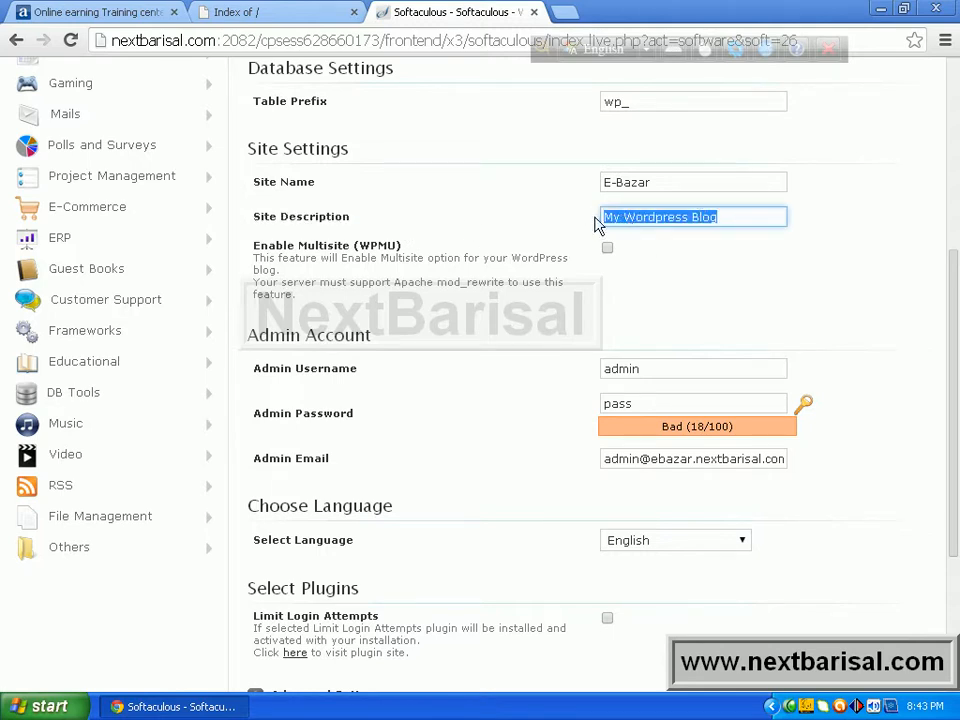
text(Must )
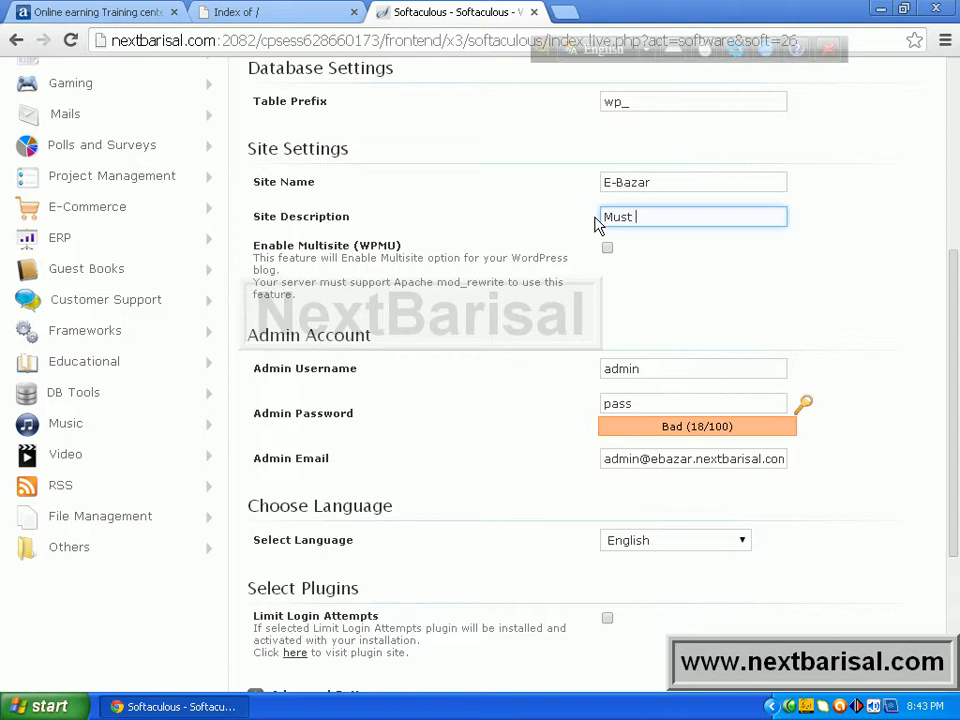
text(fulfill your demand)
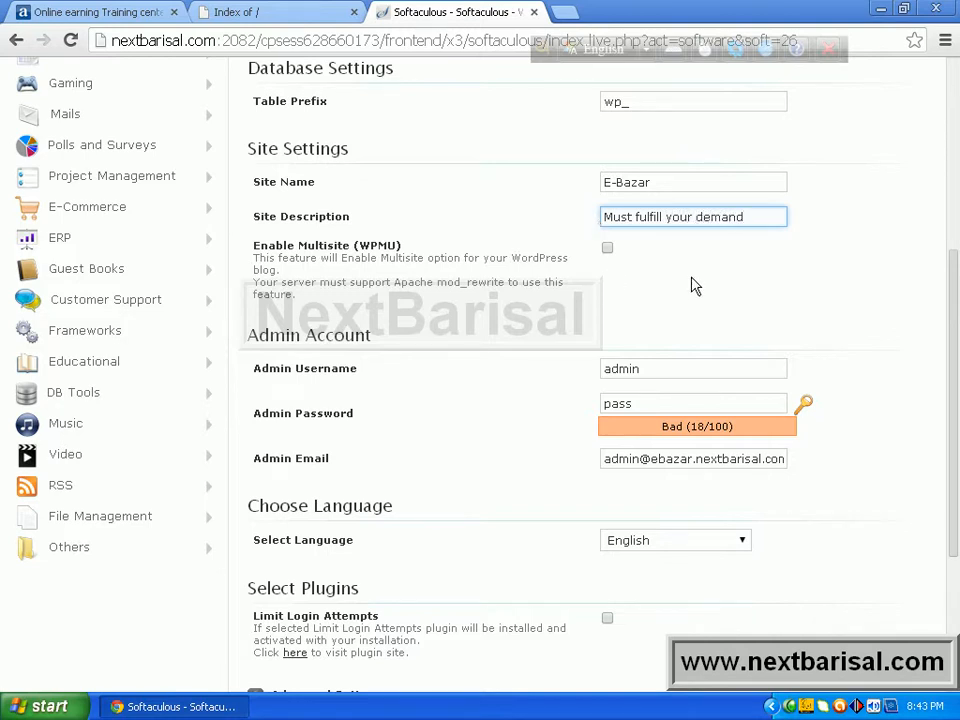
- Set the WordPress admin username to adebz in the admin account settings
scroll(957, 366, down, 3)
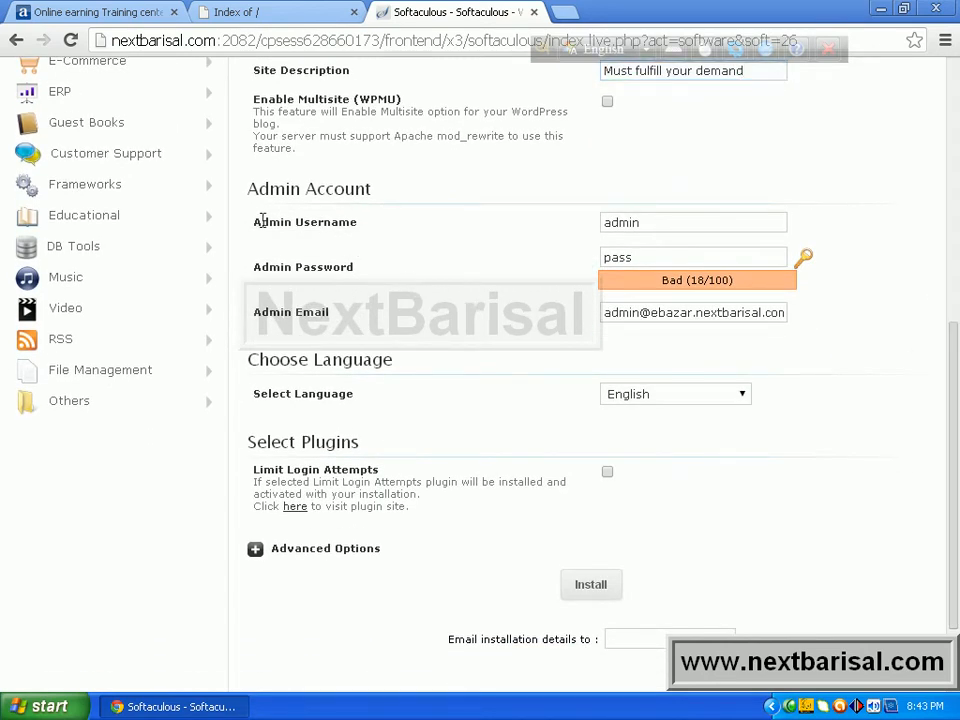
drag(259, 222, 381, 220)
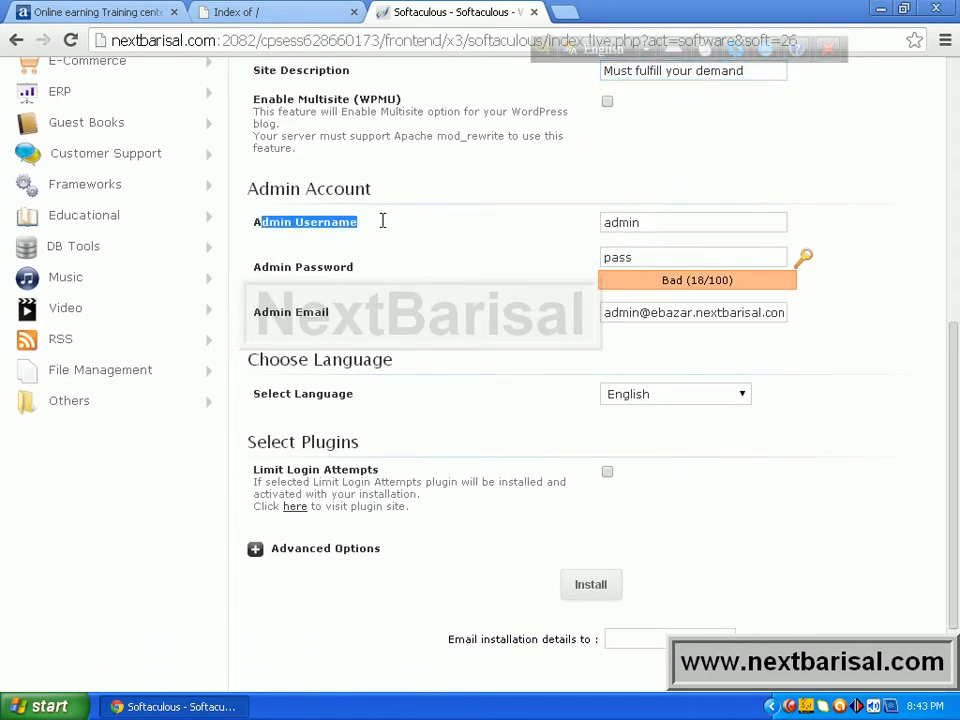
double_click(658, 222)
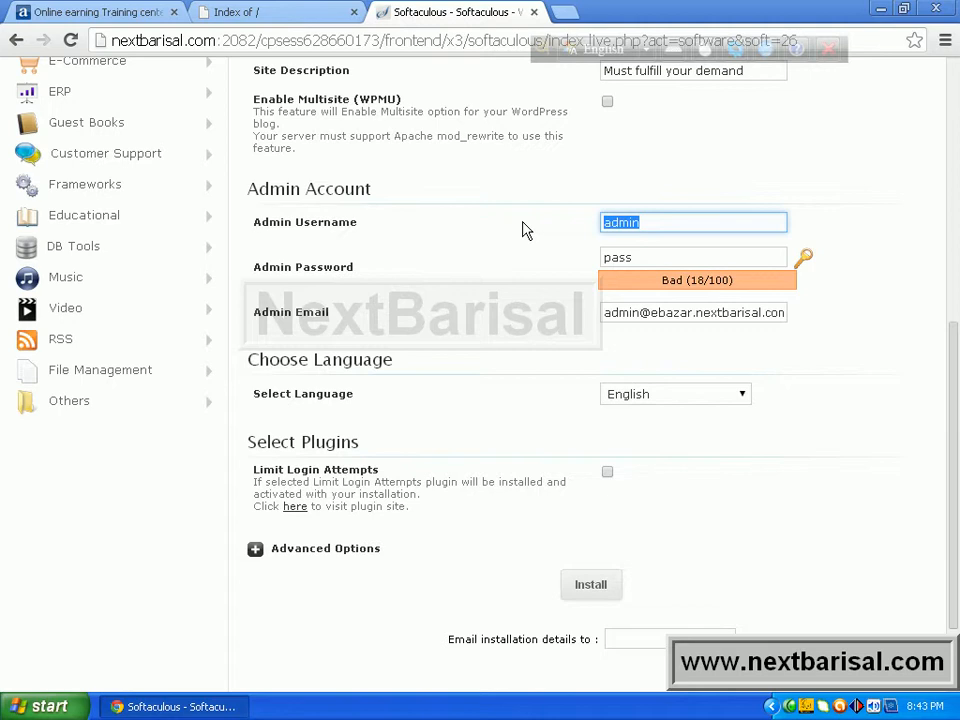
drag(295, 222, 620, 222)
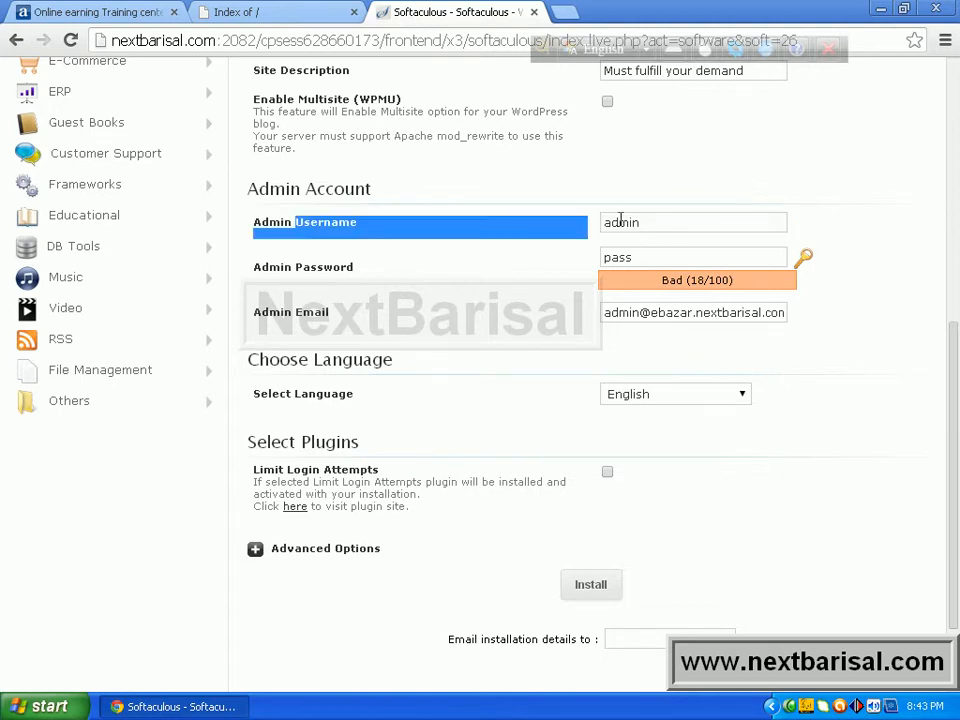
click(675, 220)
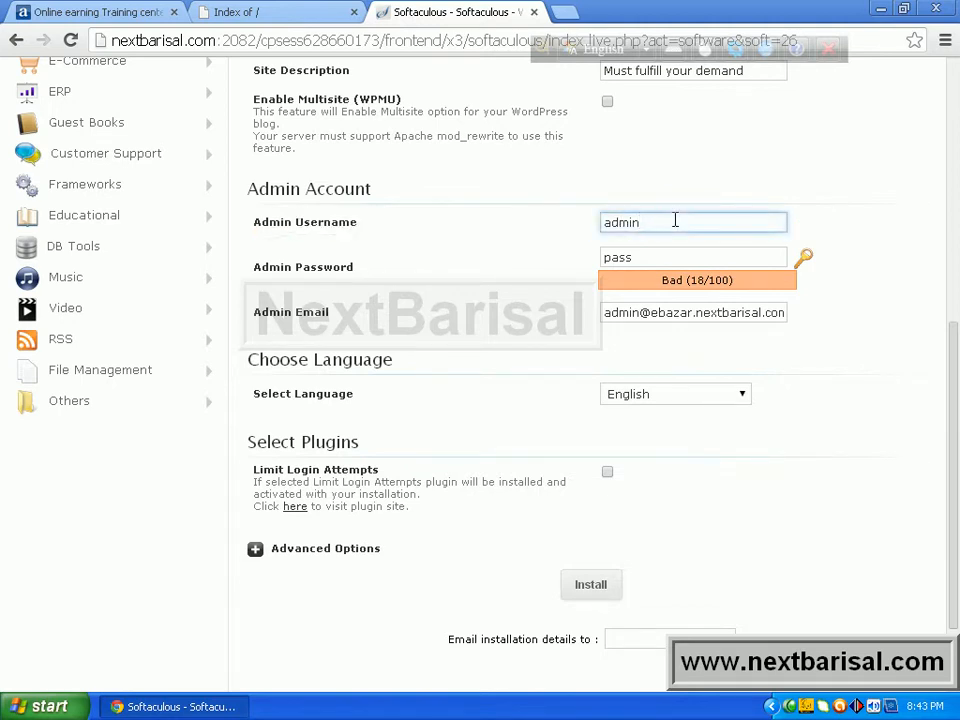
drag(675, 220, 557, 228)
text(adebz)
- Replace the default admin password with a stronger account password
double_click(648, 259)
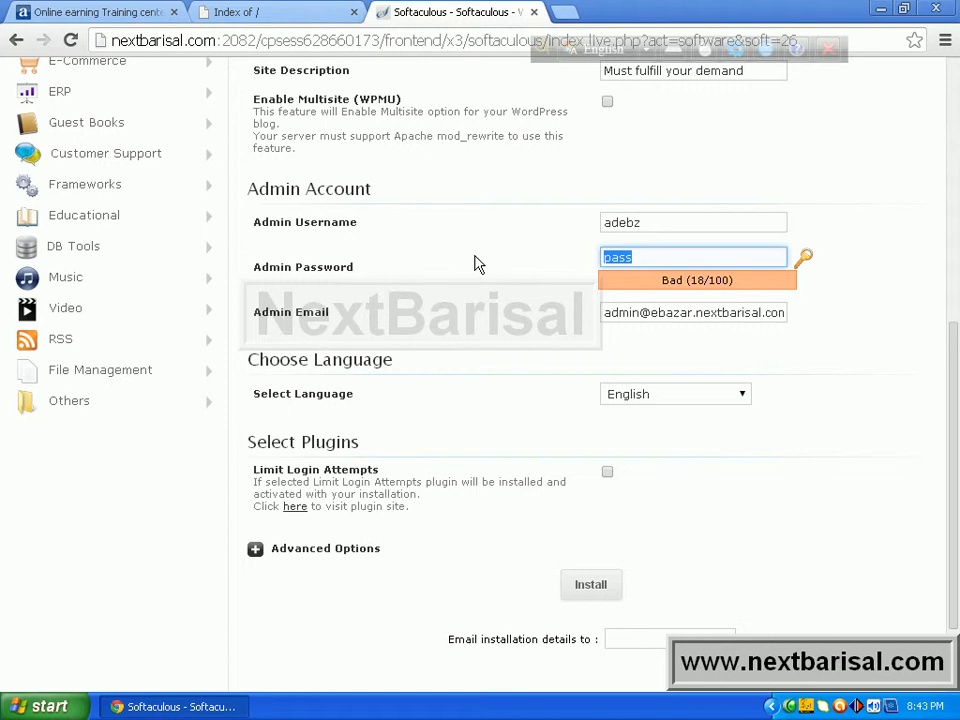
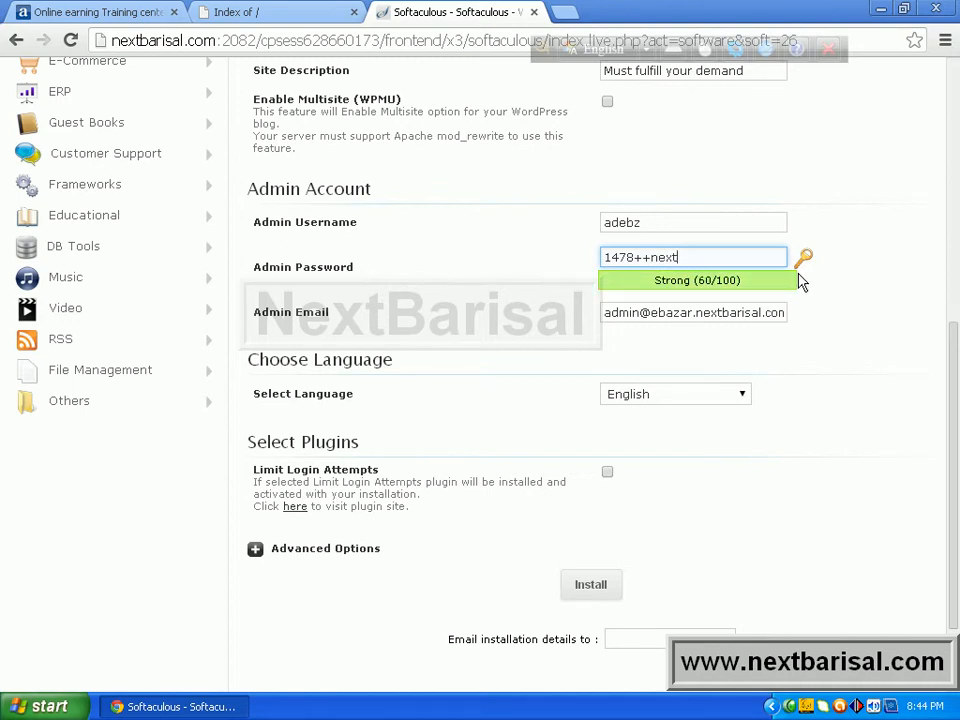
click(846, 298)
- Replace the default admin email with the site administrator's own e-mail address
click(612, 315)
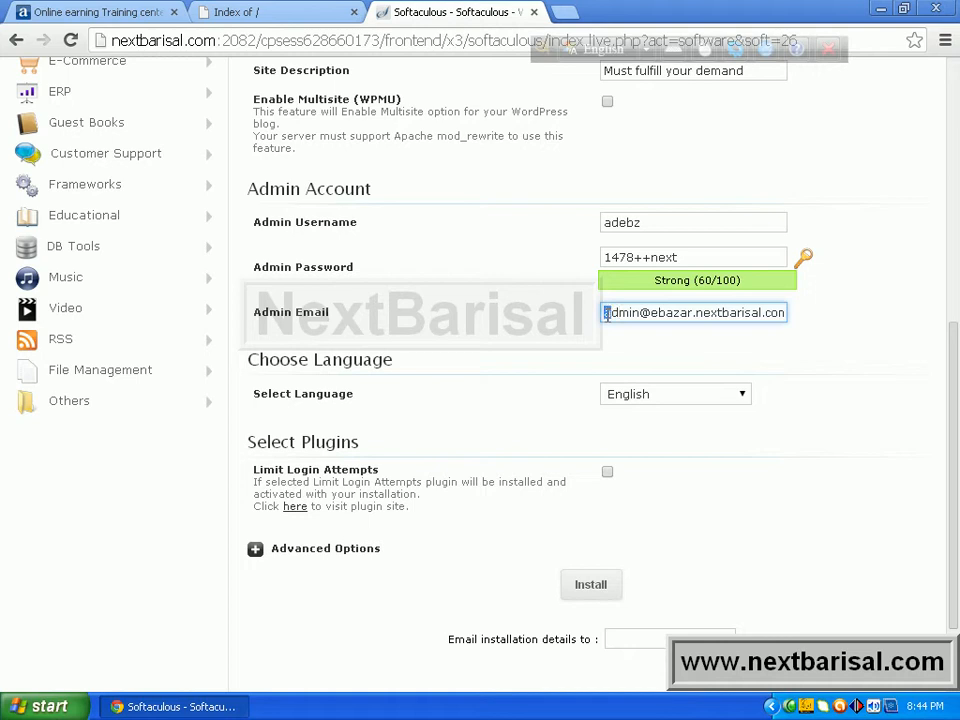
drag(607, 314, 830, 318)
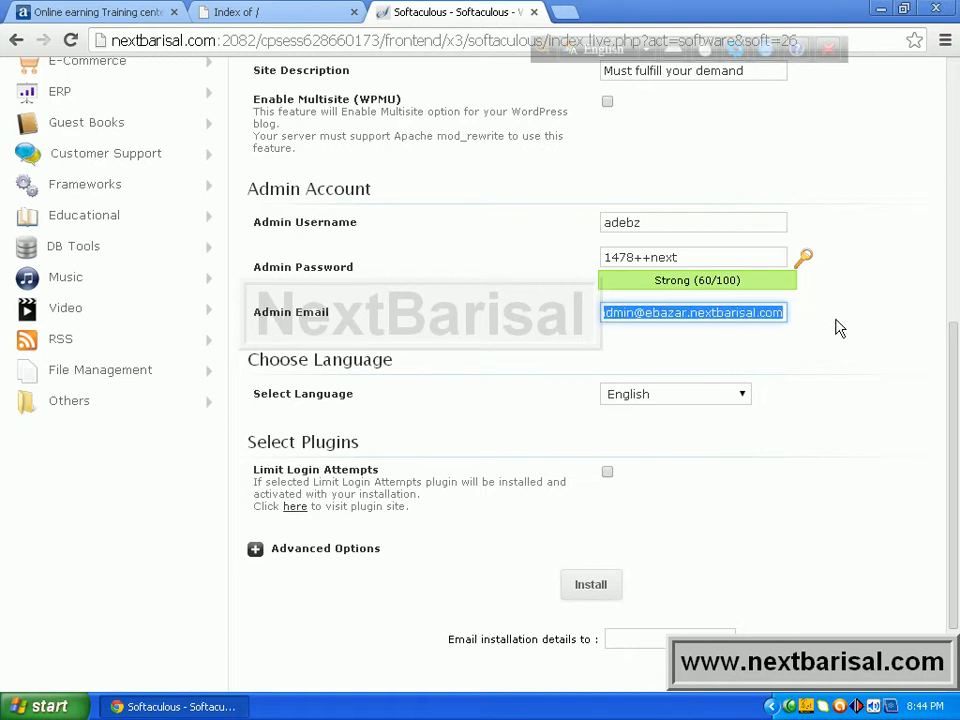
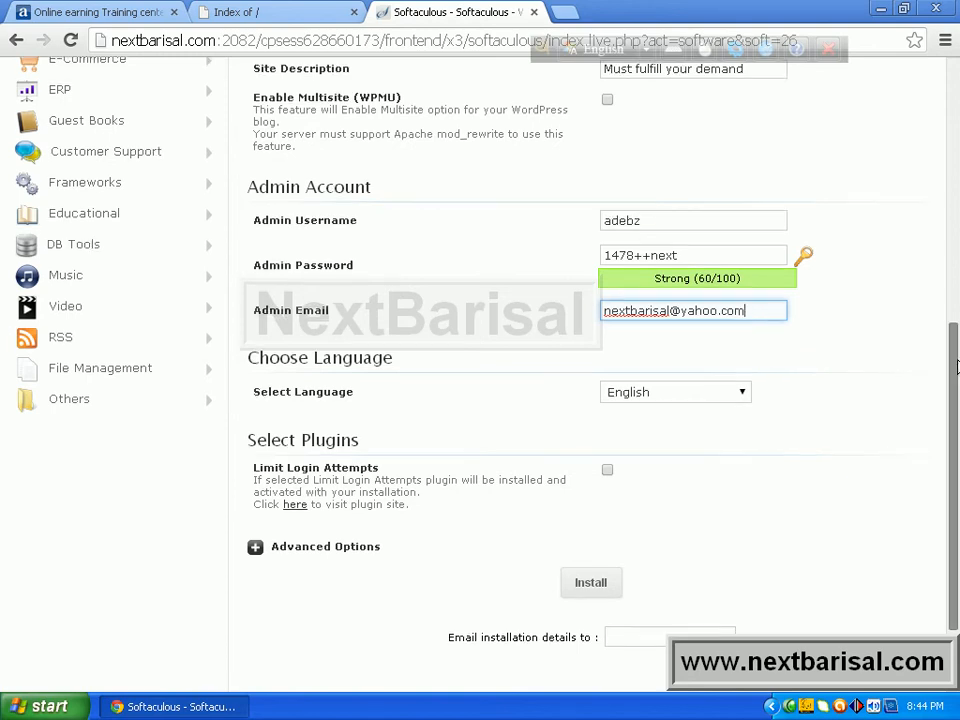
- Install WordPress with the entered settings and check the installation message
drag(957, 367, 958, 440)
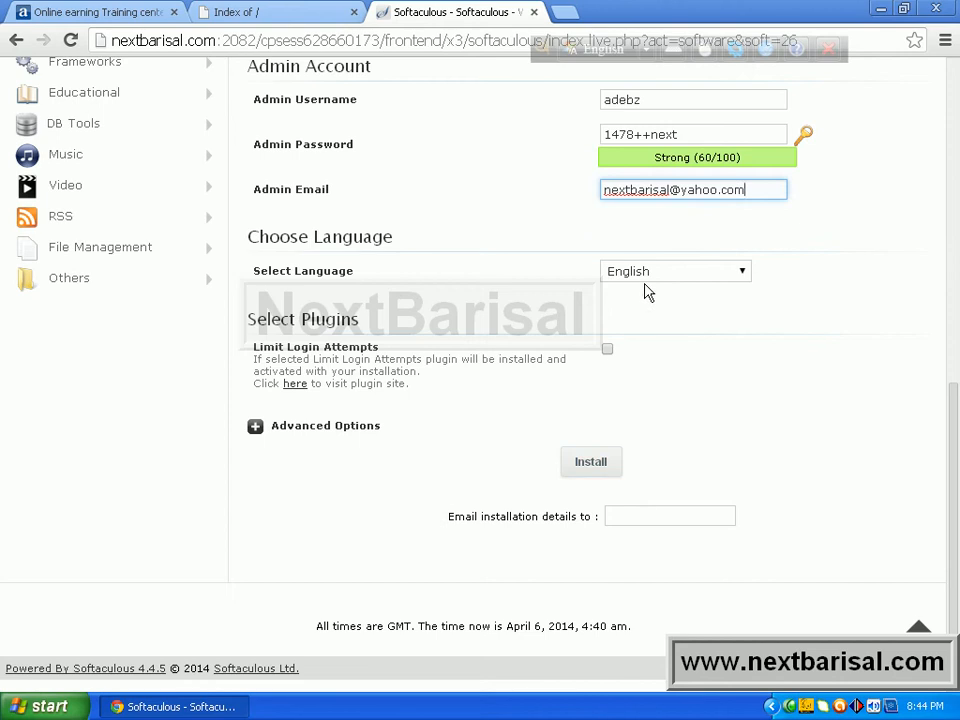
click(592, 474)
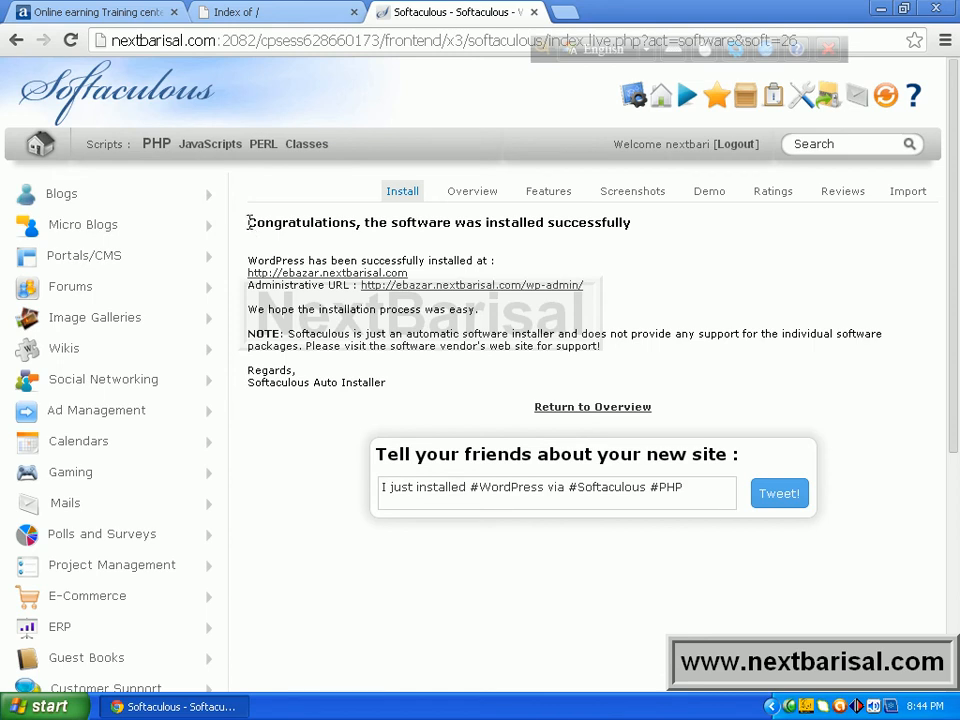
drag(249, 221, 655, 232)
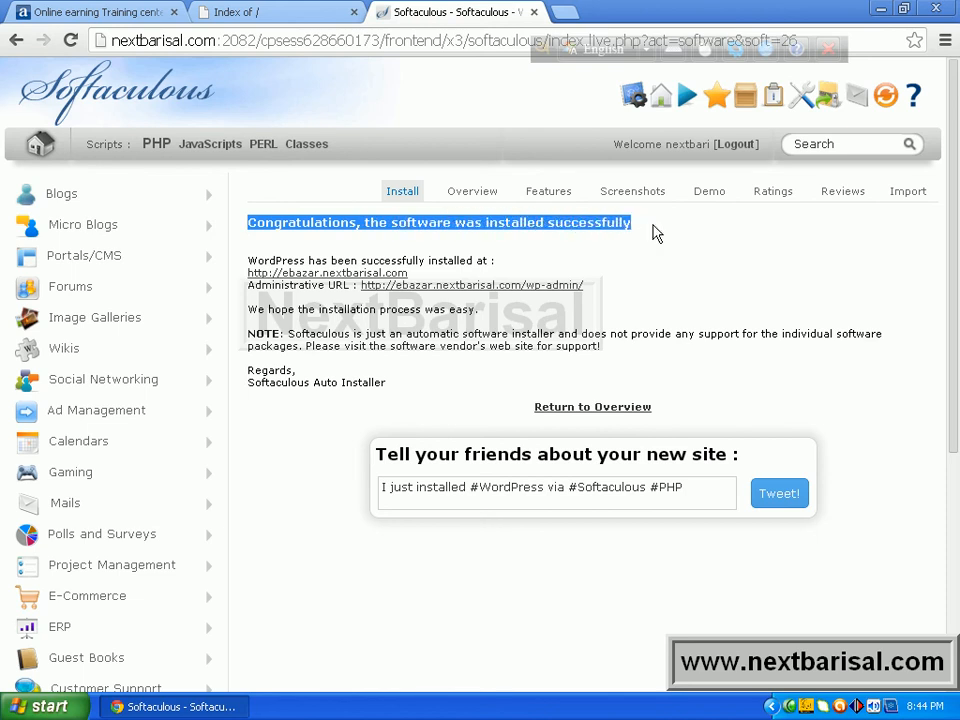
click(655, 232)
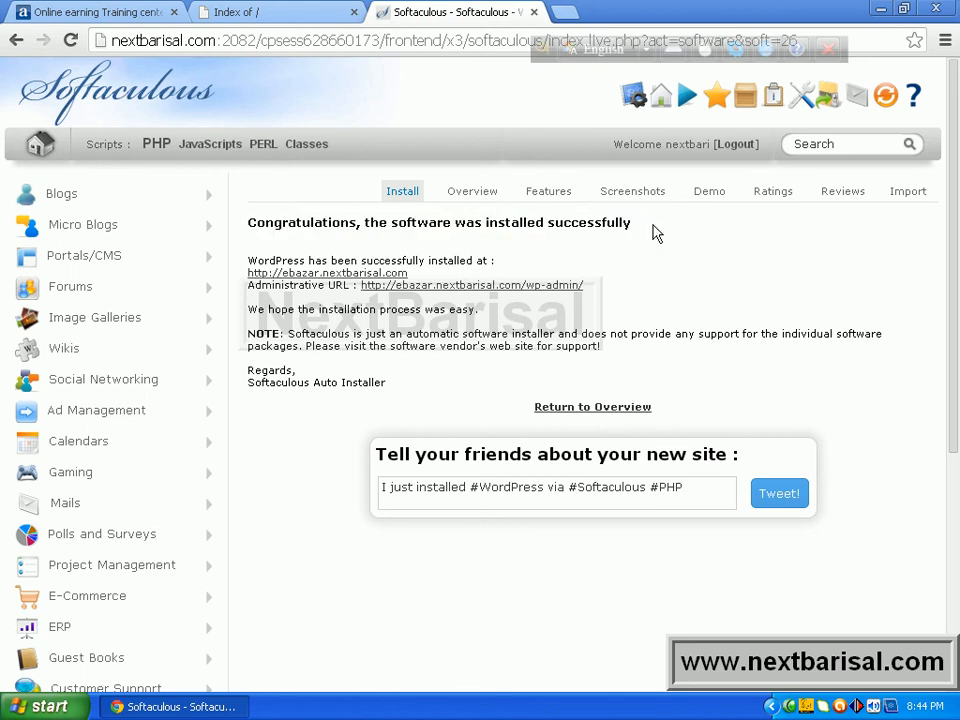
- Reload the already open ebazar.nextbarisal.com page to check the newly installed site
click(290, 25)
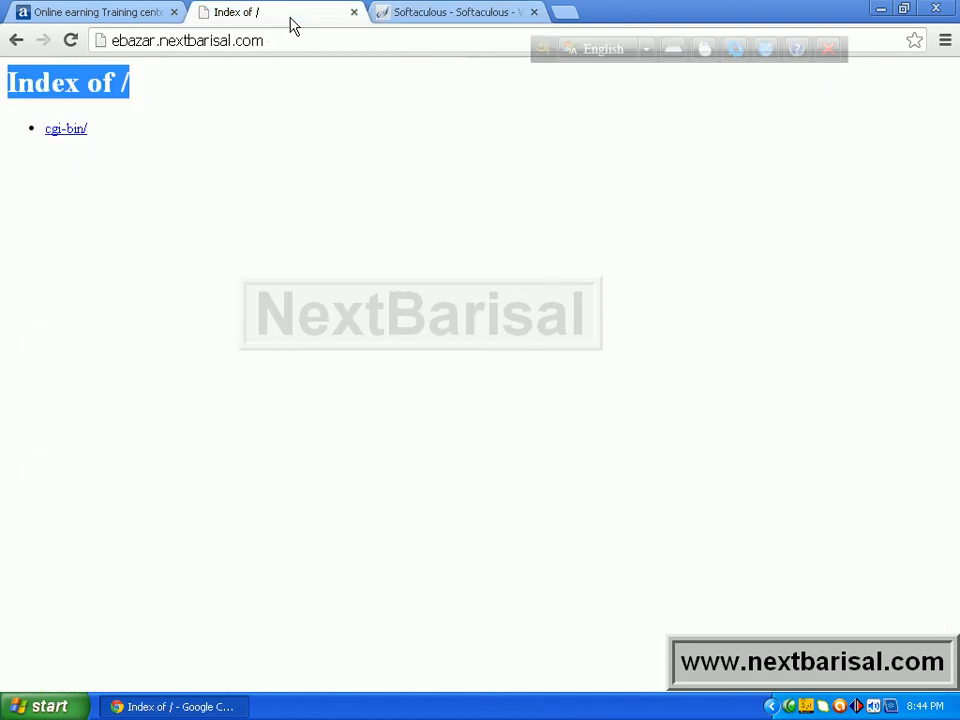
click(207, 104)
click(70, 40)
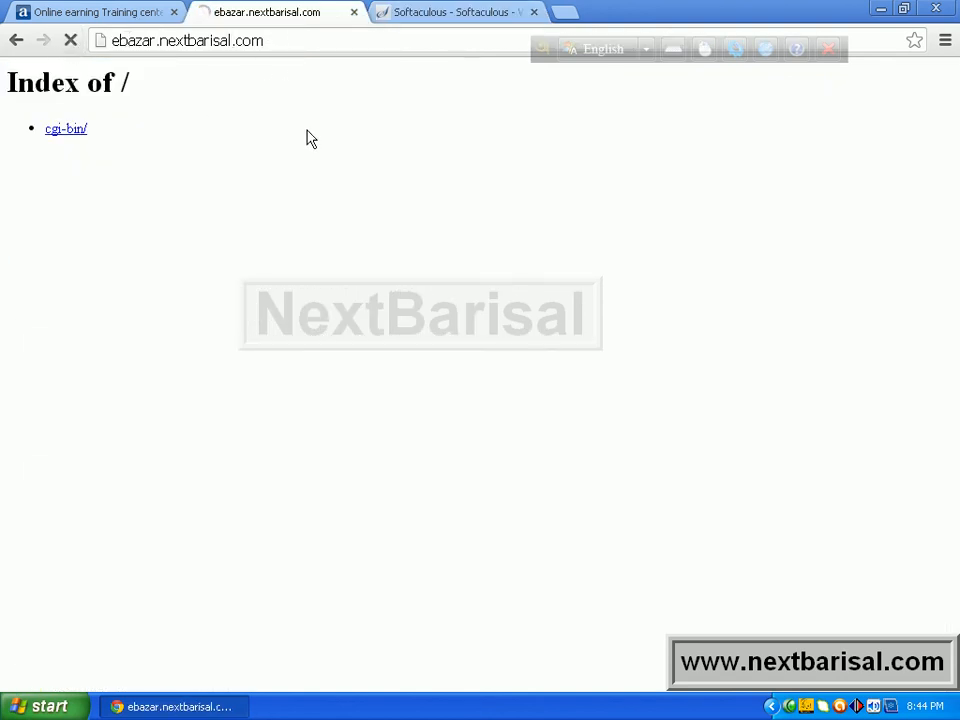